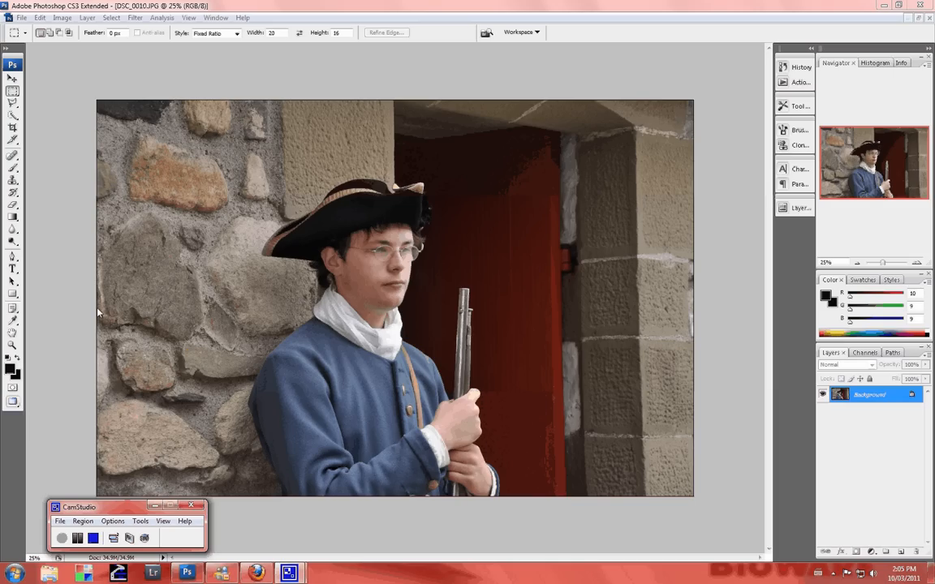
Open the Calculations dialog for the photo and move it clear of the soldier's face.
{"action": "left_click", "coordinate": [63, 18]}
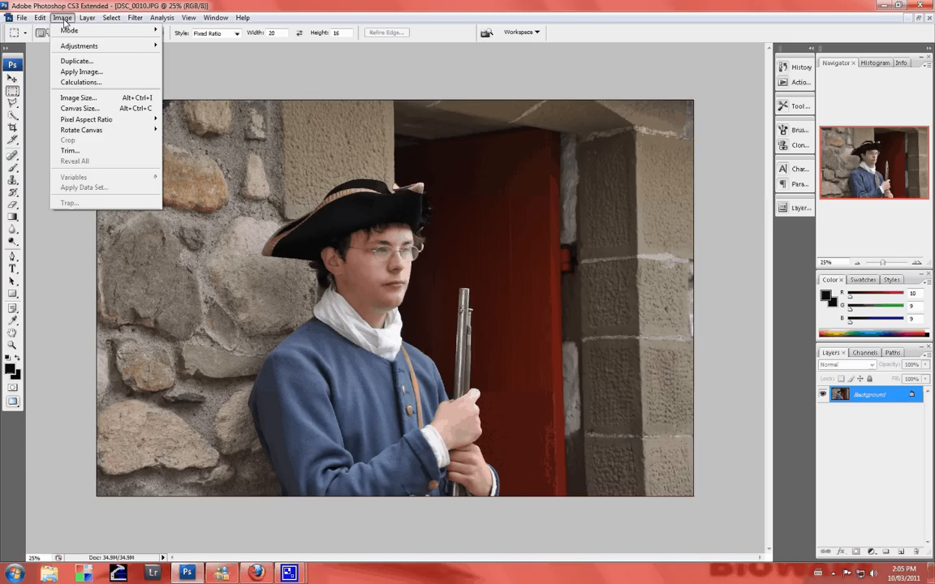
{"action": "left_click", "coordinate": [78, 82]}
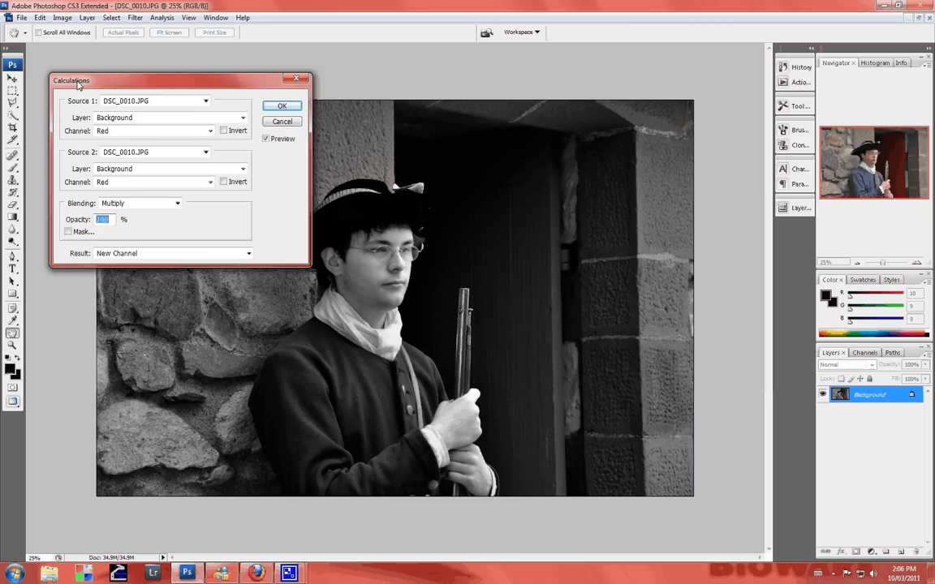
{"action": "left_click_drag", "start_coordinate": [78, 86], "coordinate": [104, 111]}
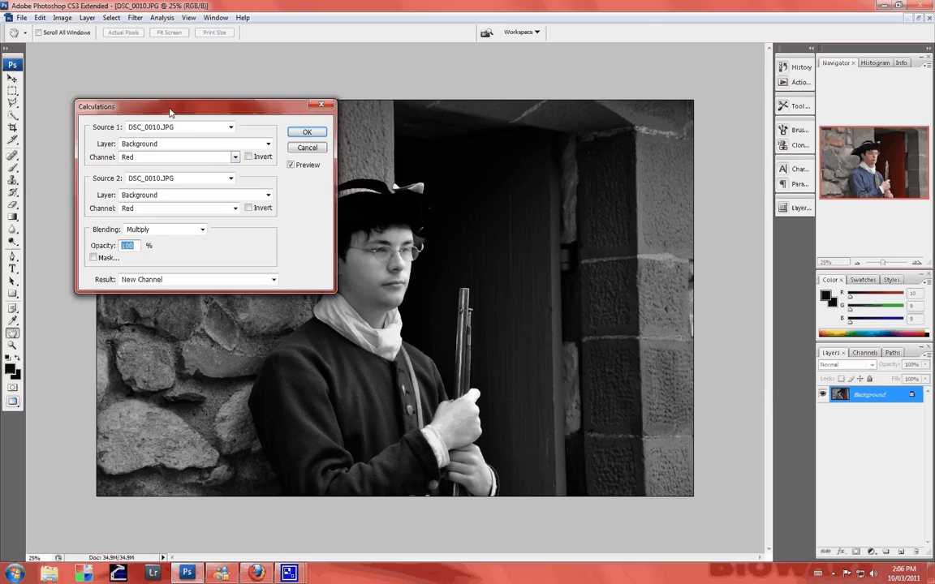
{"action": "left_click_drag", "start_coordinate": [169, 113], "coordinate": [121, 73]}
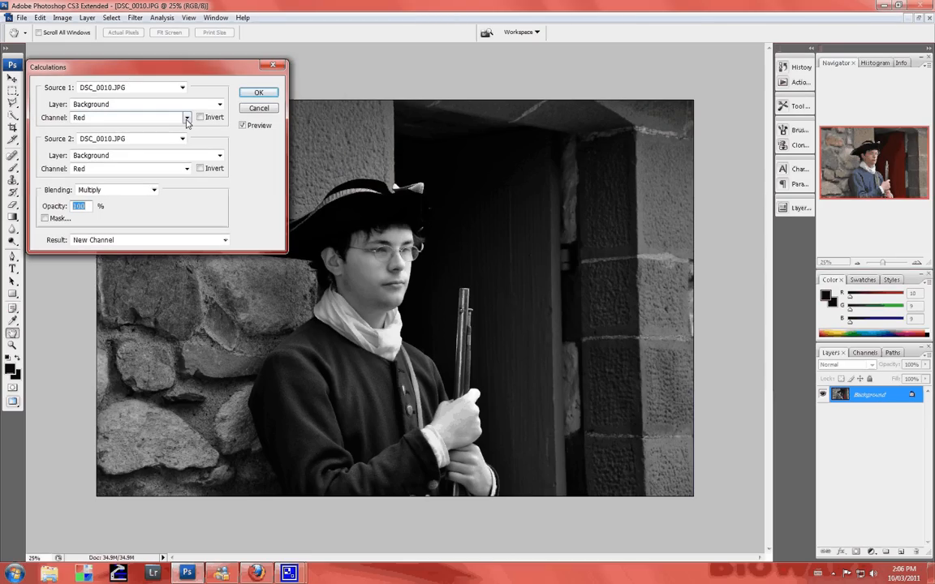
Try the Gray and Green channels for Source 1 and settle on Blue.
{"action": "left_click", "coordinate": [187, 118]}
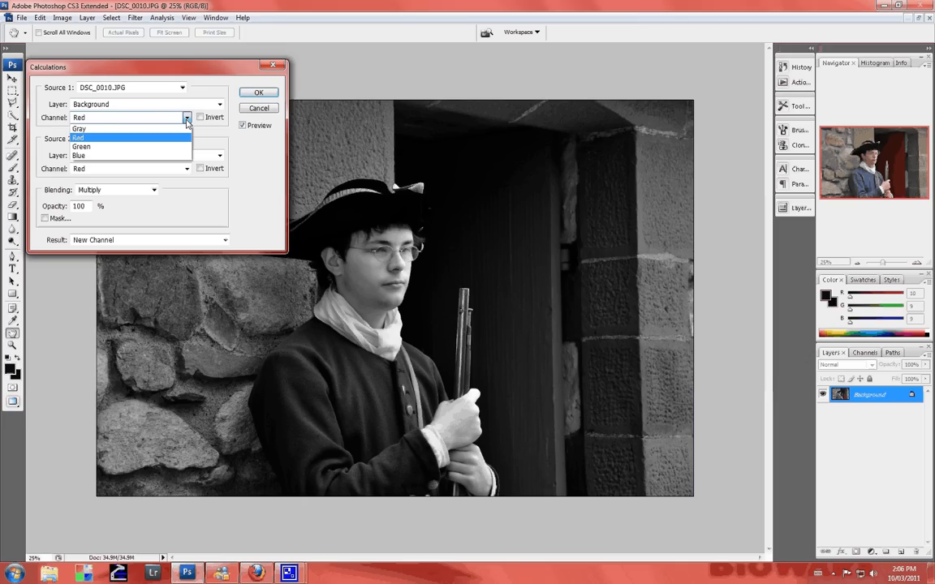
{"action": "left_click", "coordinate": [99, 129]}
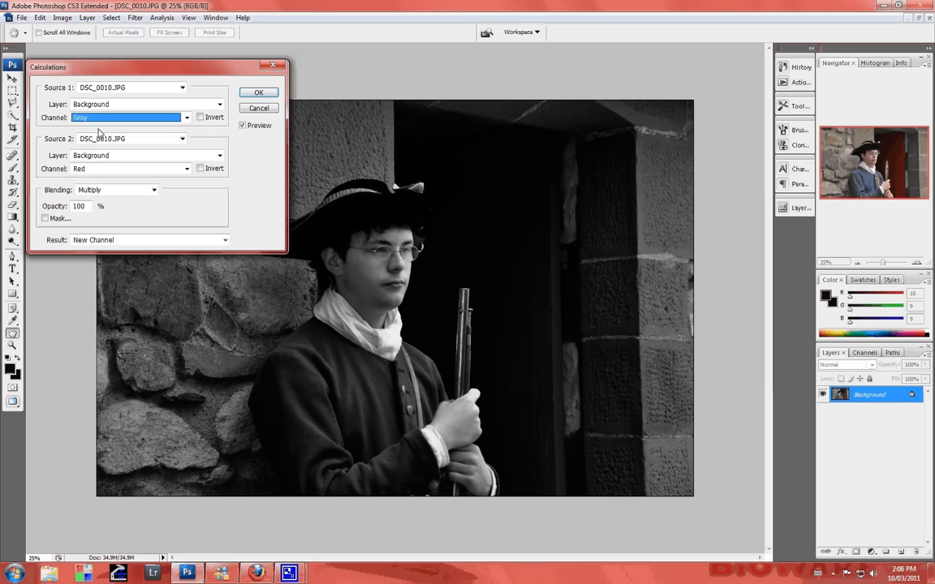
{"action": "left_click", "coordinate": [187, 117]}
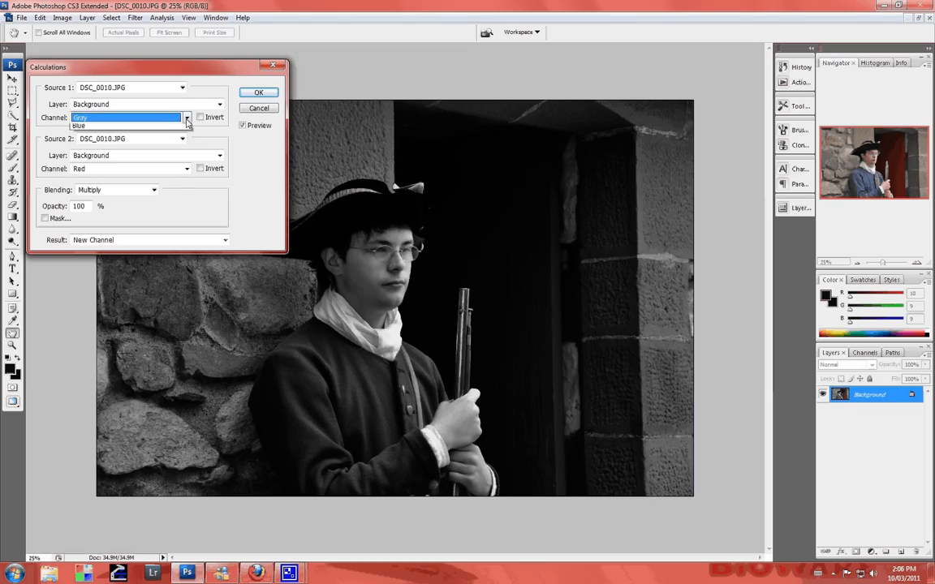
{"action": "left_click", "coordinate": [123, 148]}
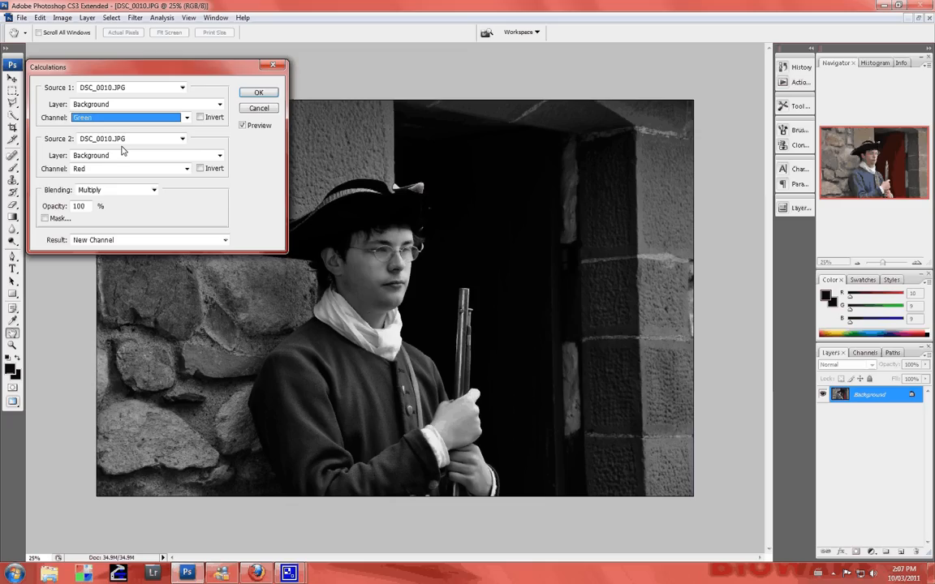
{"action": "left_click", "coordinate": [171, 118]}
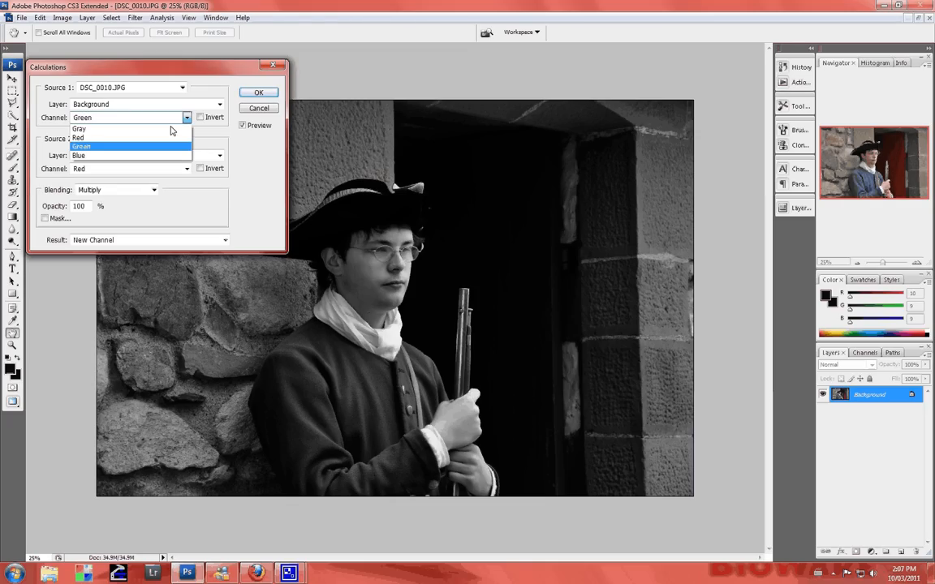
{"action": "left_click", "coordinate": [137, 156]}
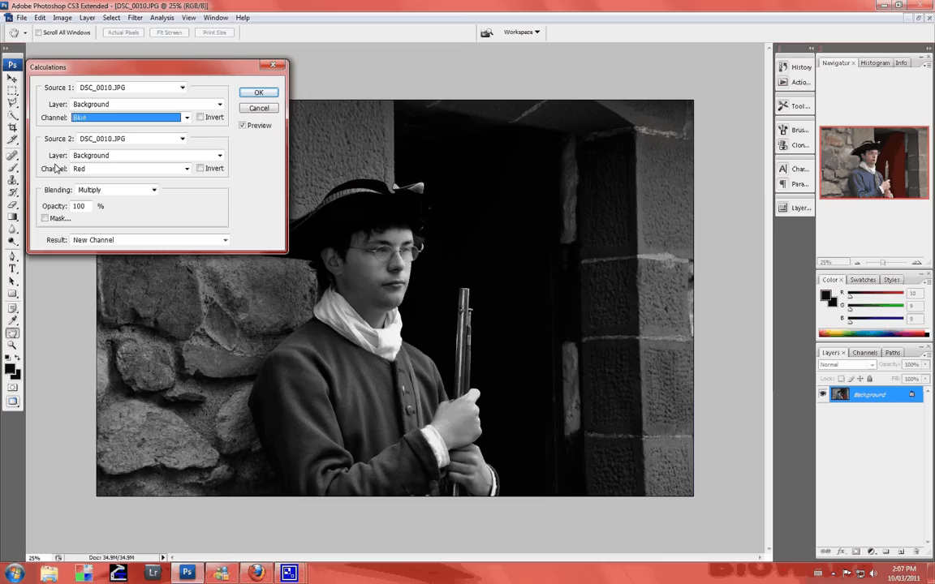
Try the Gray, Red and Blue channels for Source 2 and settle on Green.
{"action": "left_click", "coordinate": [186, 169]}
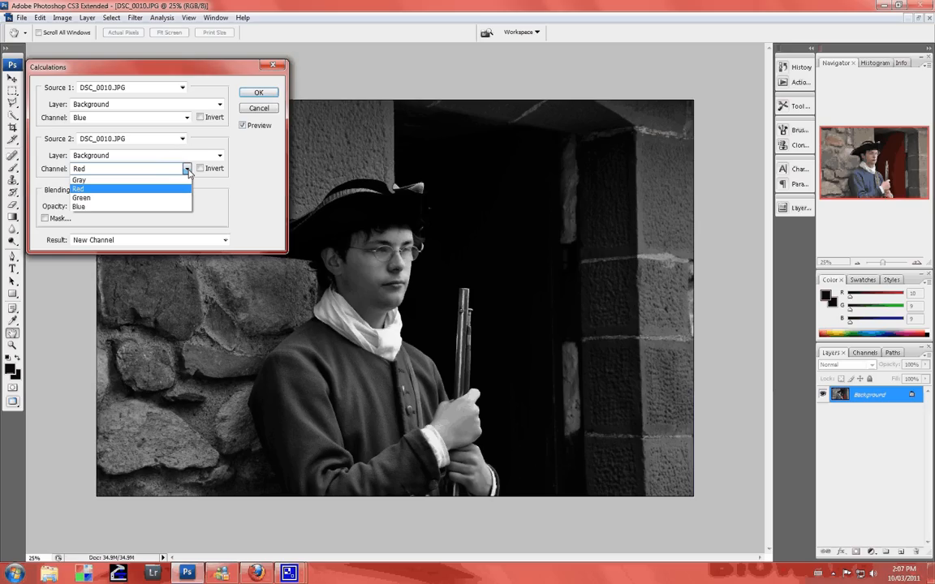
{"action": "left_click", "coordinate": [140, 180]}
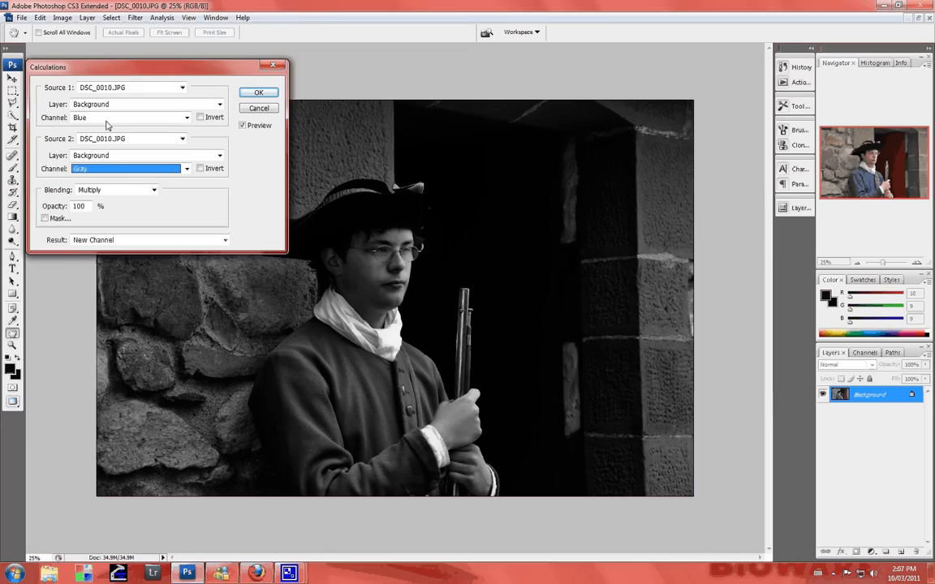
{"action": "left_click", "coordinate": [180, 171]}
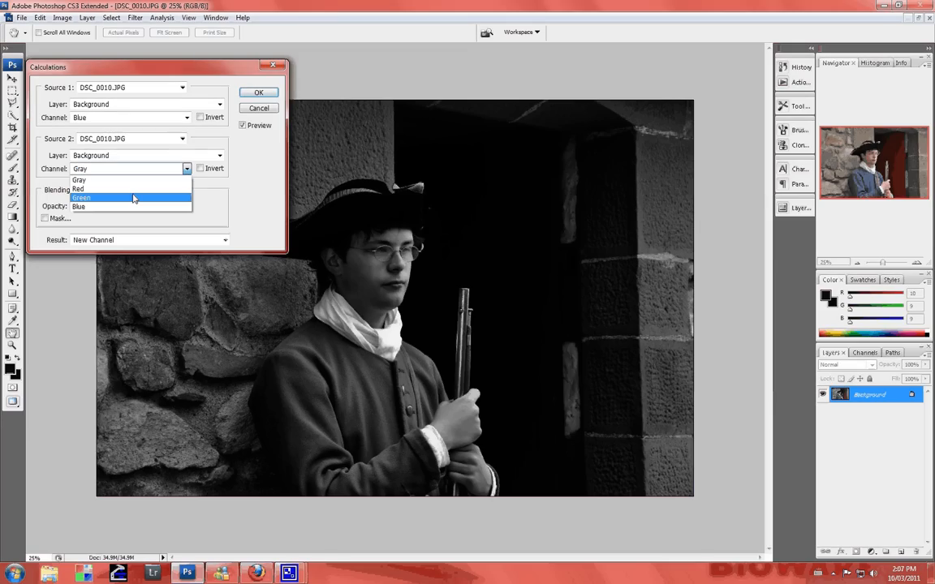
{"action": "left_click", "coordinate": [143, 189]}
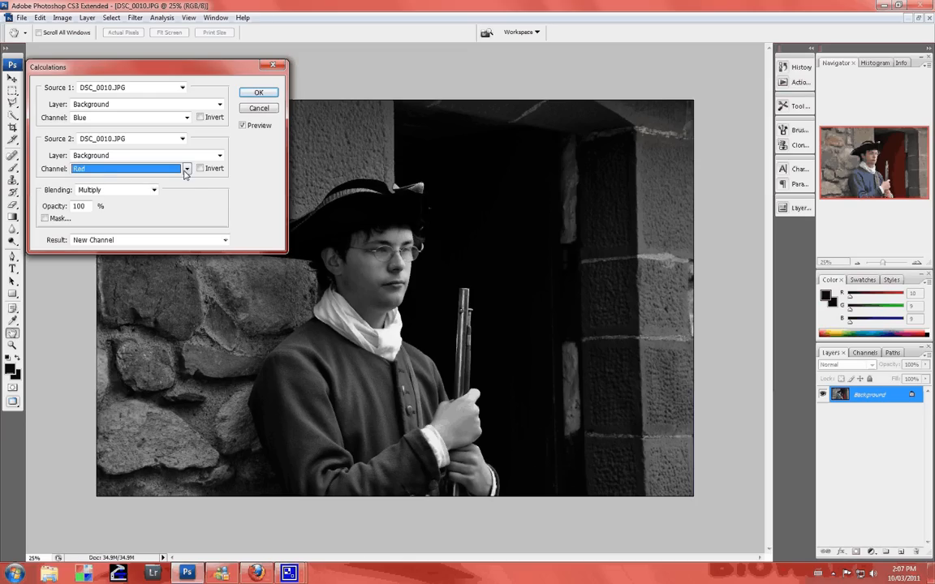
{"action": "left_click", "coordinate": [186, 171]}
{"action": "left_click", "coordinate": [145, 208]}
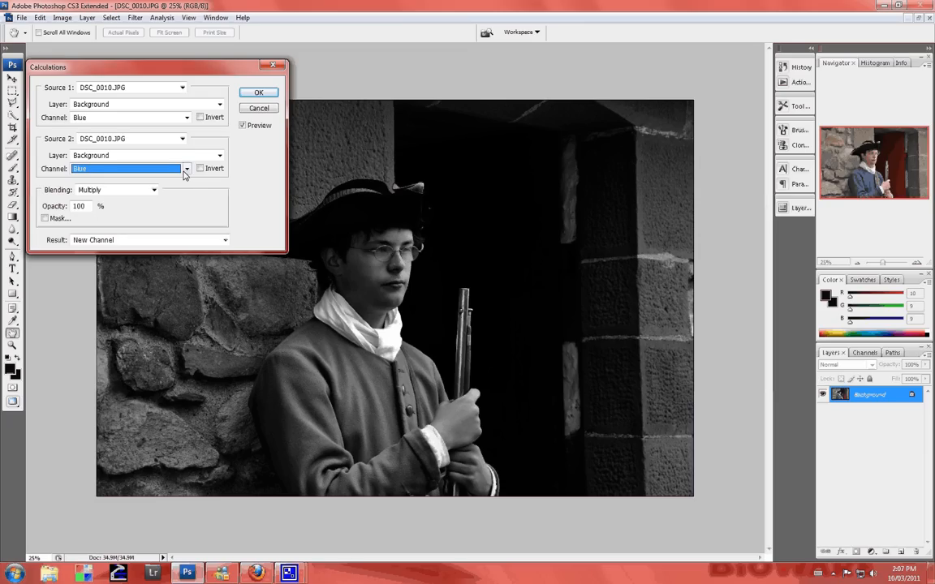
{"action": "left_click", "coordinate": [185, 170]}
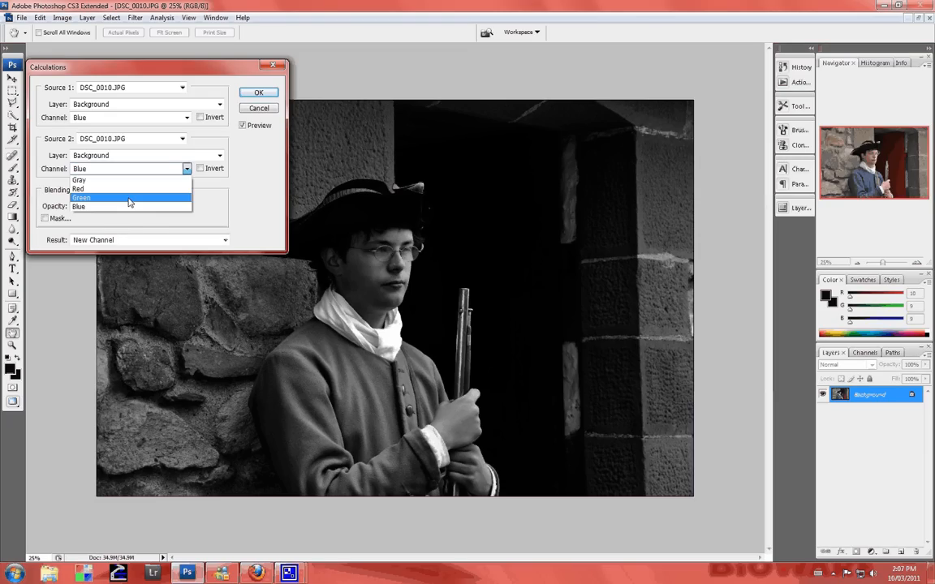
{"action": "left_click", "coordinate": [128, 198]}
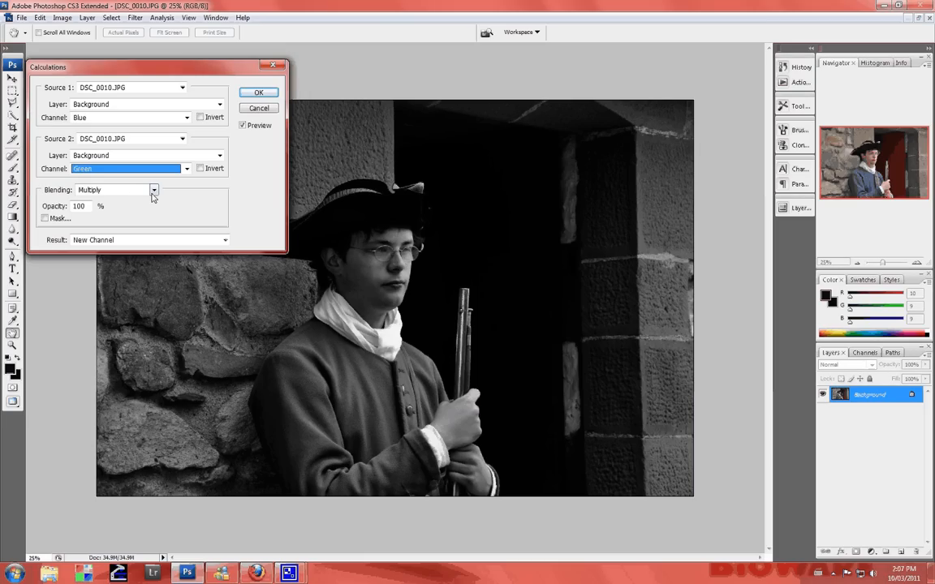
Preview the Lighten and Screen blending modes and return the blending to Multiply.
{"action": "left_click", "coordinate": [153, 191]}
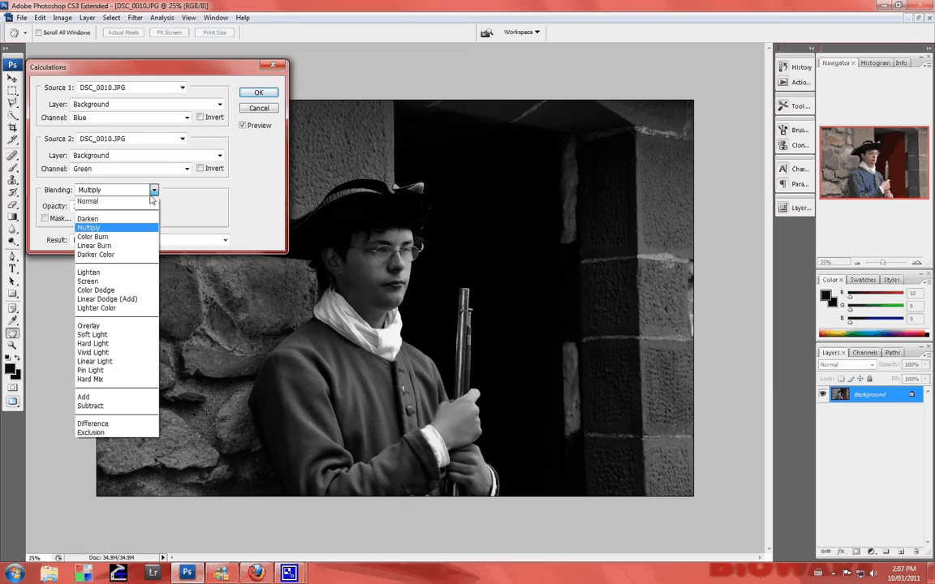
{"action": "left_click", "coordinate": [120, 276]}
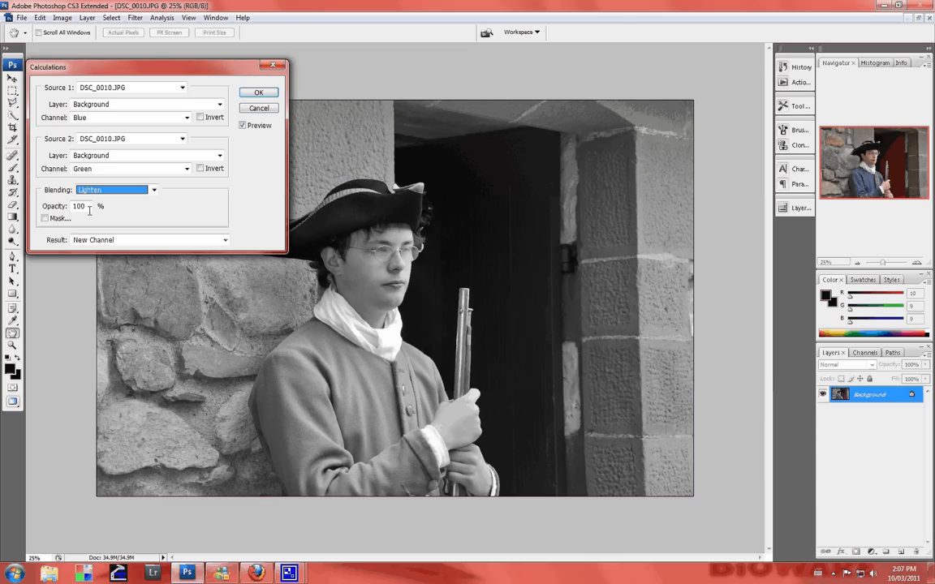
{"action": "left_click", "coordinate": [152, 193]}
{"action": "left_click", "coordinate": [152, 192]}
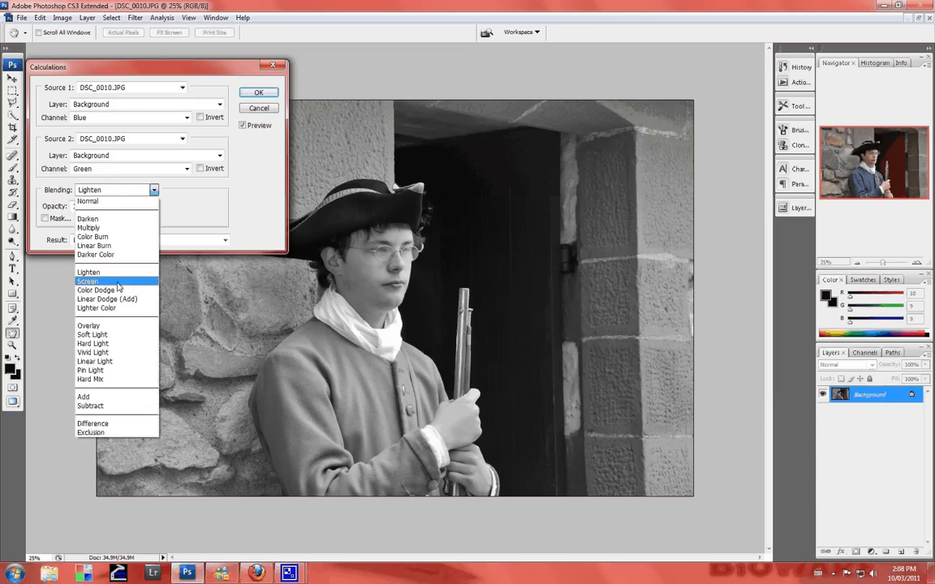
{"action": "left_click", "coordinate": [118, 282]}
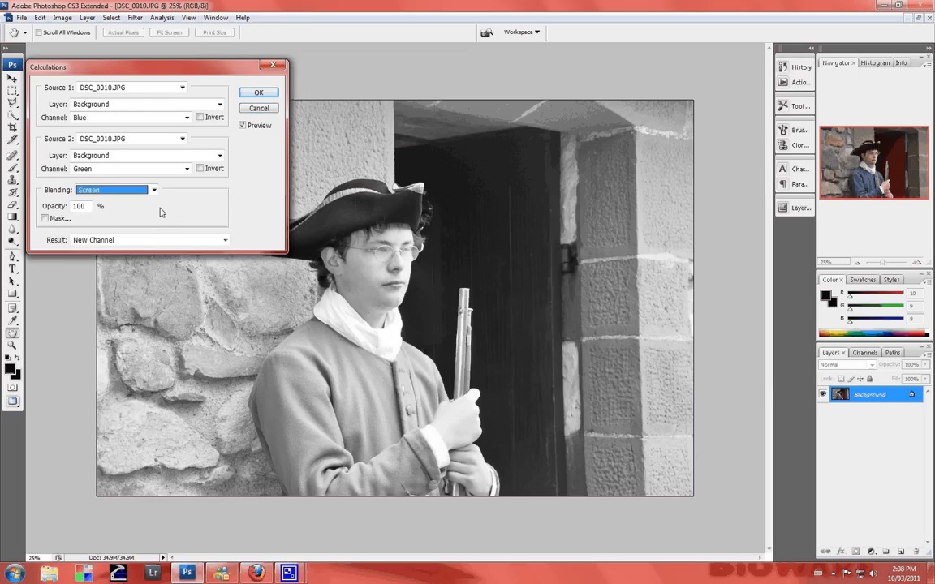
{"action": "left_click", "coordinate": [152, 191]}
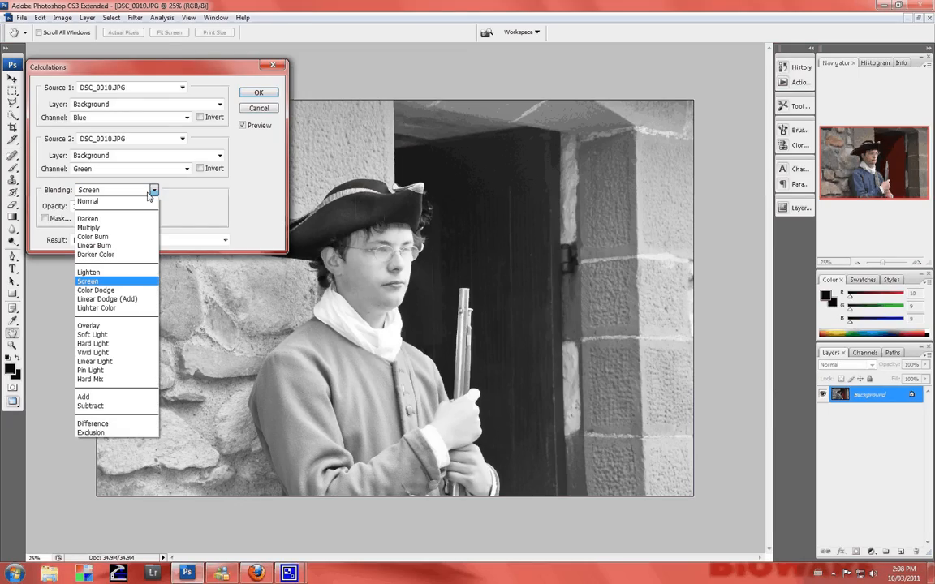
{"action": "left_click", "coordinate": [100, 230]}
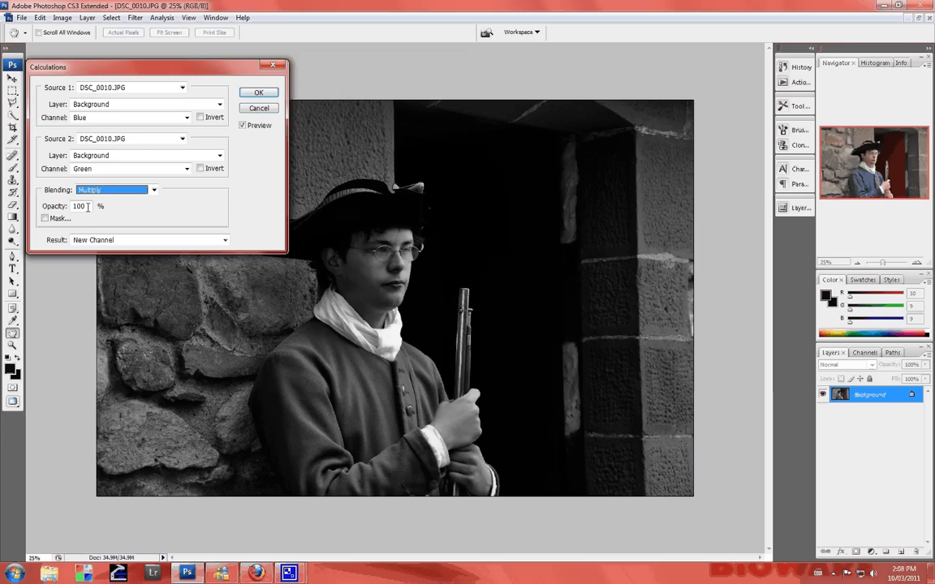
Try the Multiply blend at 90% and 82% opacity.
{"action": "left_click_drag", "start_coordinate": [88, 207], "coordinate": [71, 206]}
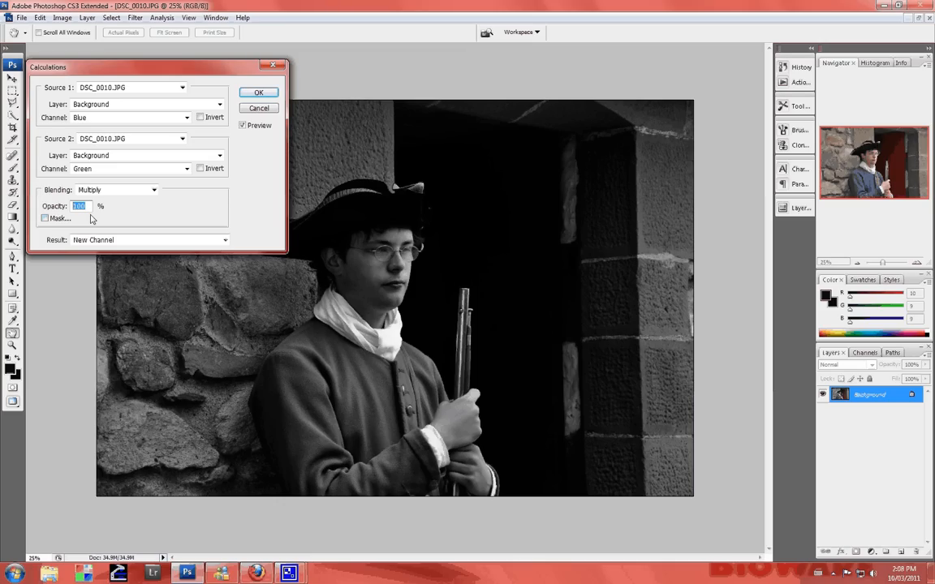
{"action": "type", "text": "90"}
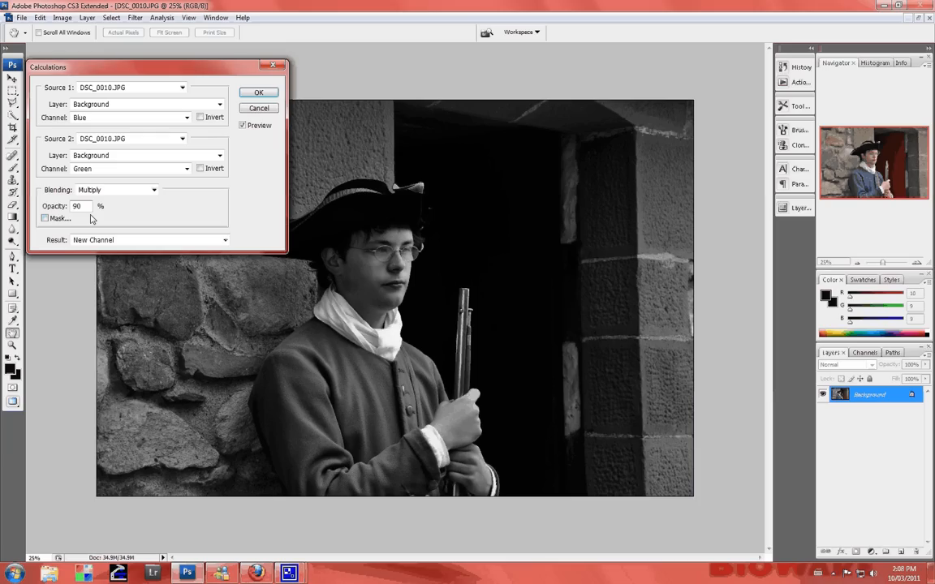
{"action": "left_click_drag", "start_coordinate": [88, 207], "coordinate": [65, 212]}
{"action": "type", "text": "82"}
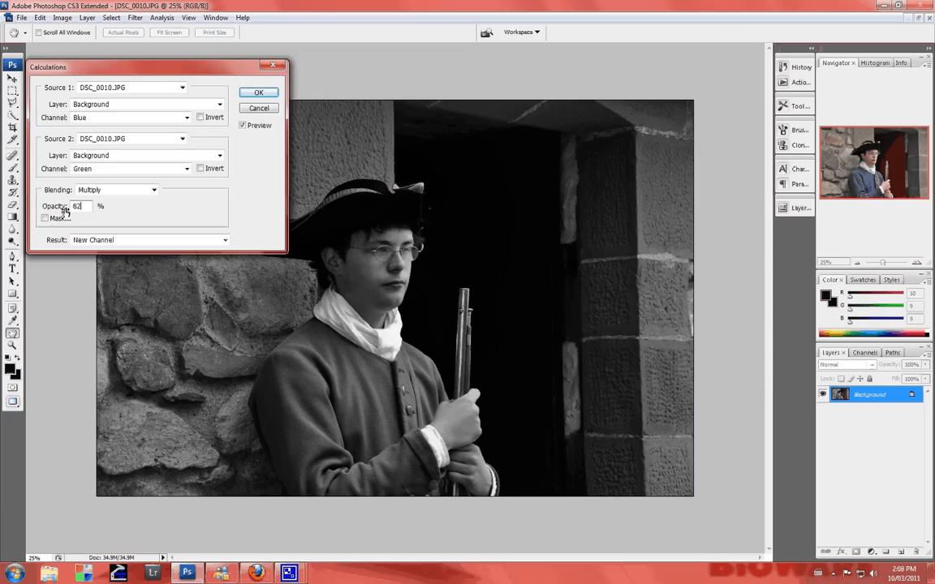
Set the blending to Screen and try opacities of 50% and 40%, ending at 5%.
{"action": "left_click", "coordinate": [153, 192]}
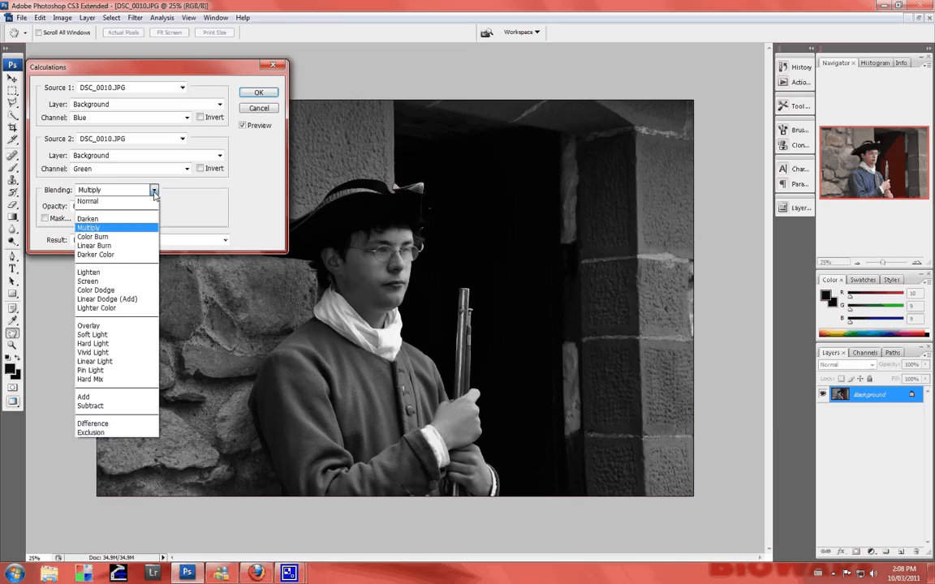
{"action": "left_click", "coordinate": [124, 281]}
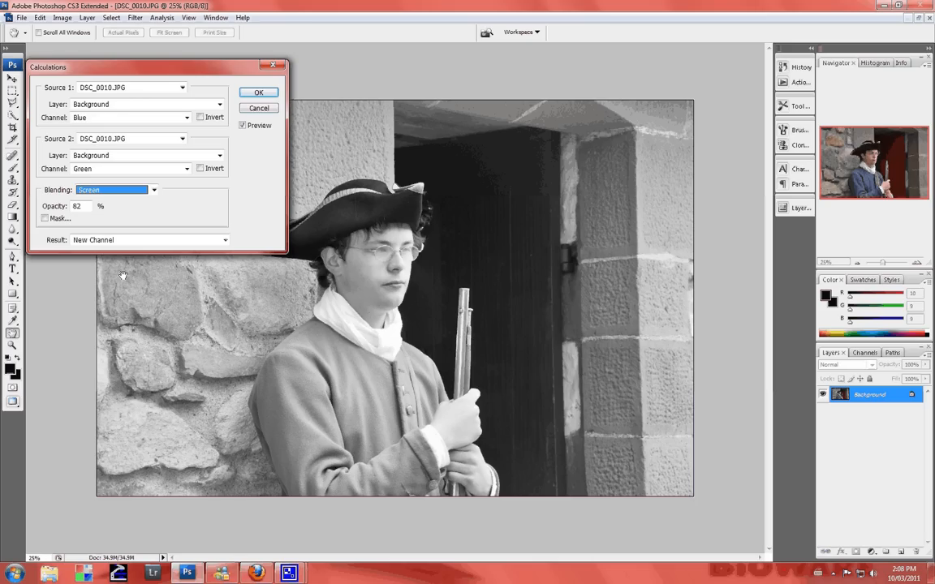
{"action": "double_click", "coordinate": [73, 207]}
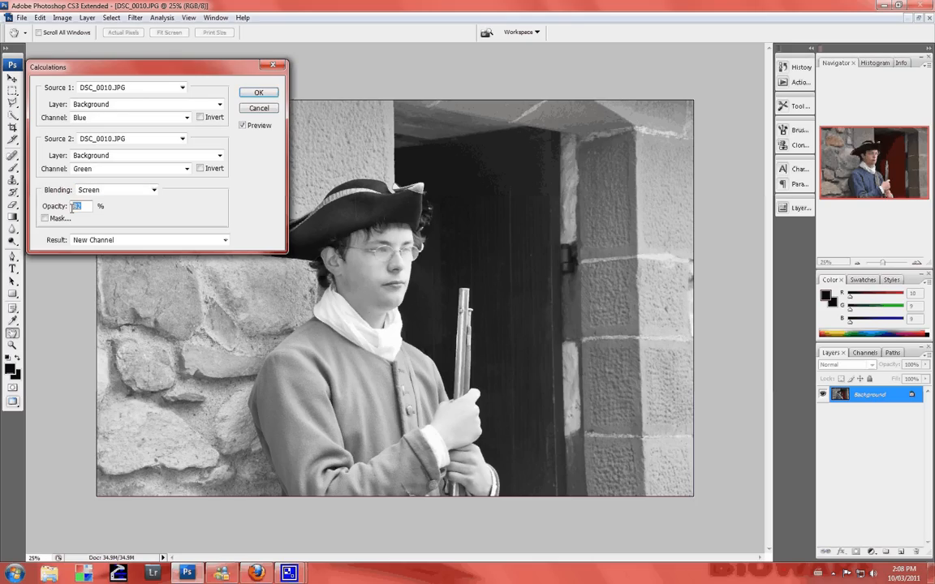
{"action": "type", "text": "50"}
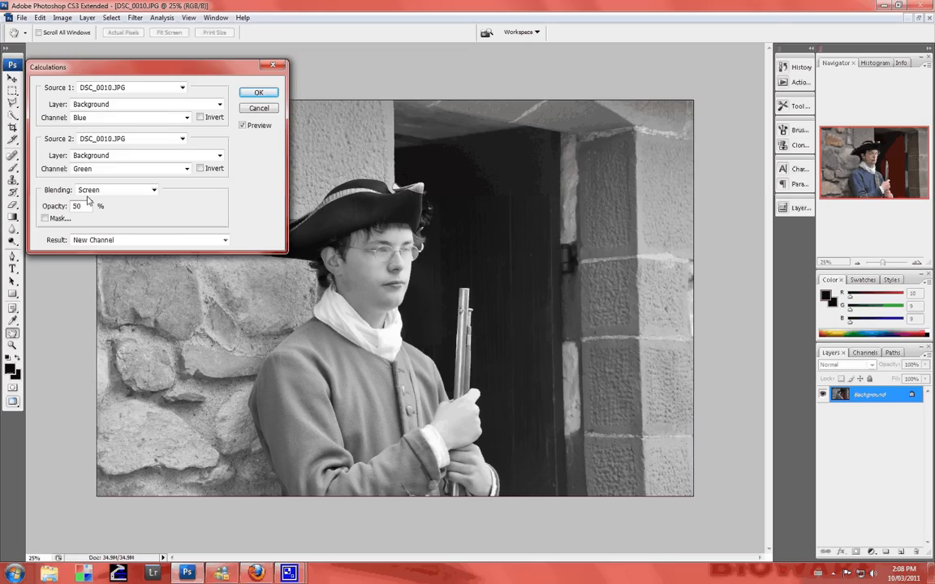
{"action": "left_click", "coordinate": [65, 209]}
{"action": "type", "text": "40"}
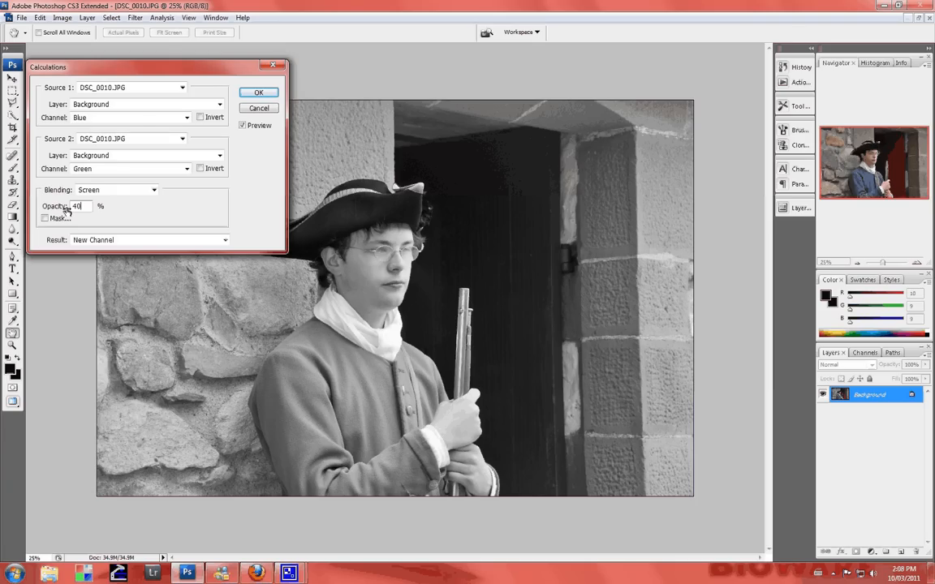
{"action": "double_click", "coordinate": [86, 205]}
{"action": "type", "text": "5"}
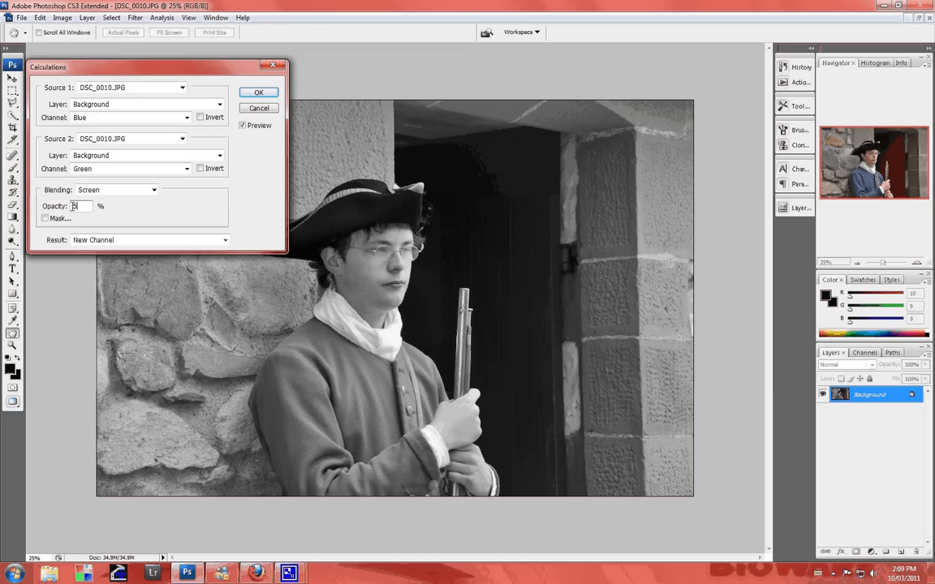
Set the blending to Multiply at 85% opacity and apply the calculation as a new channel.
{"action": "left_click", "coordinate": [152, 192]}
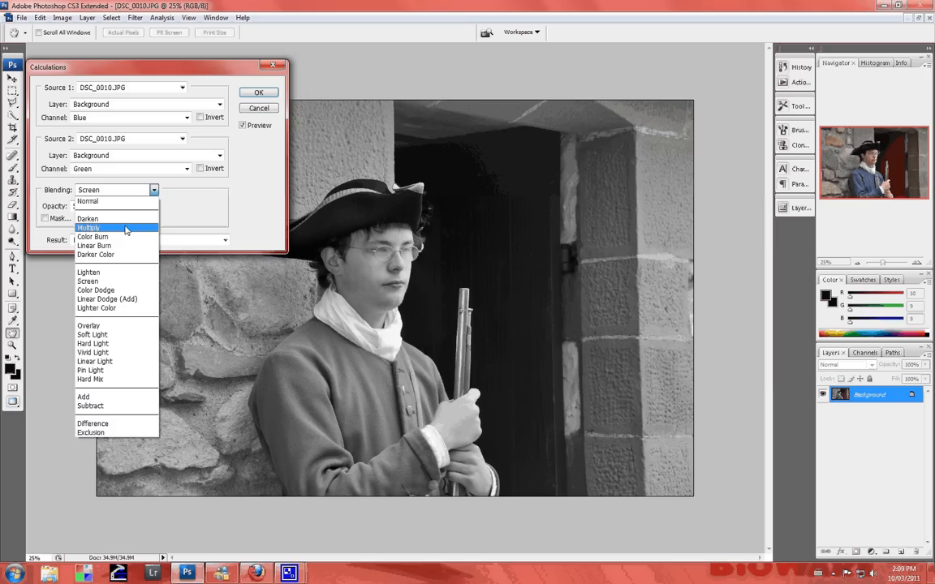
{"action": "left_click", "coordinate": [126, 230]}
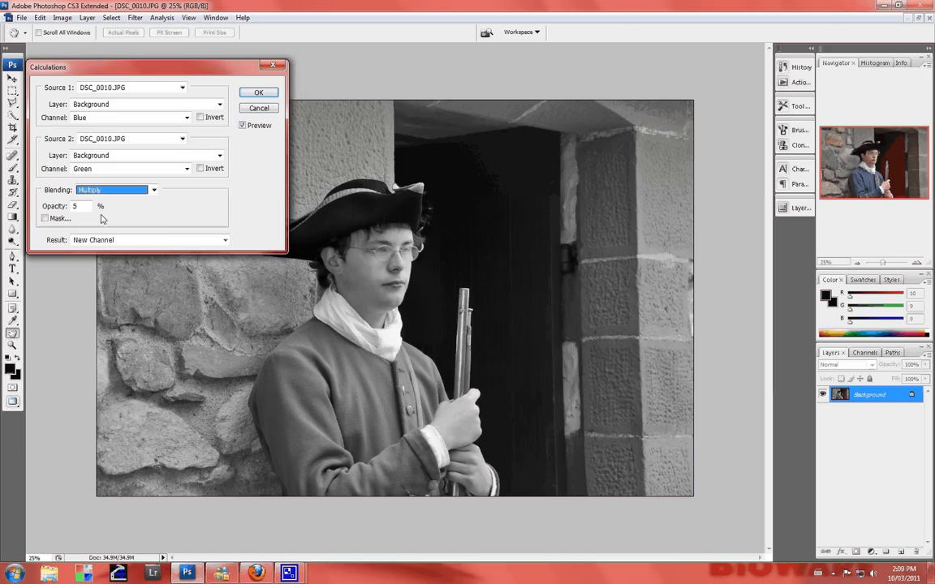
{"action": "key", "text": "Tab"}
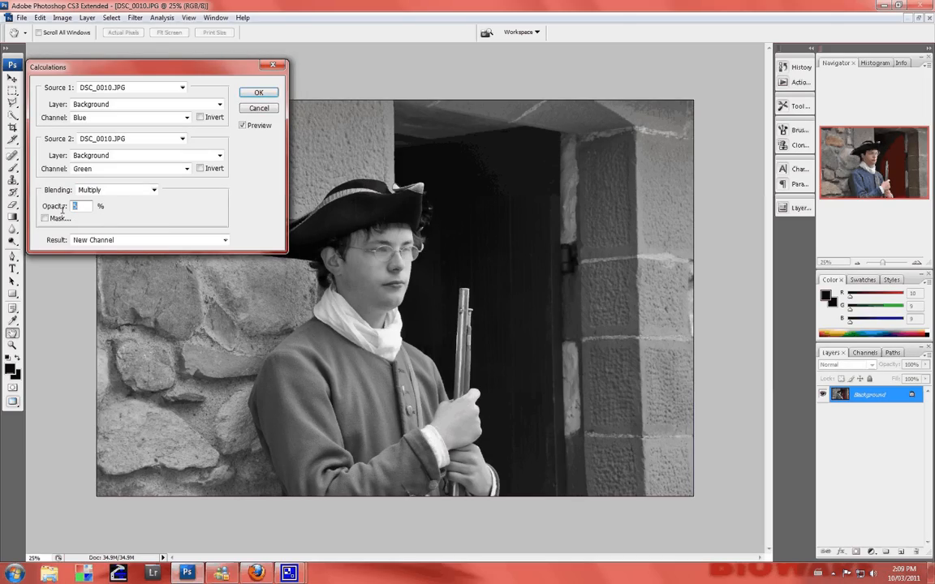
{"action": "type", "text": "85"}
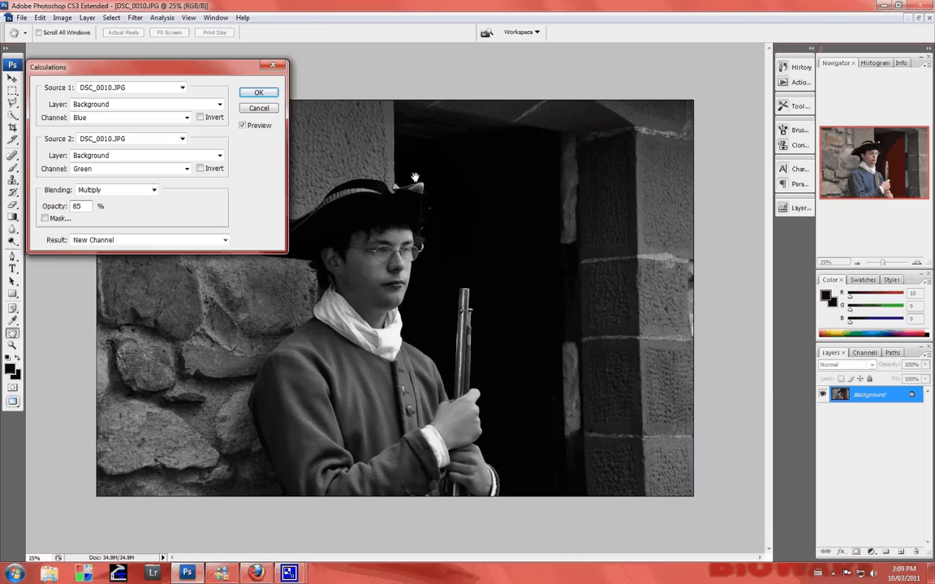
{"action": "left_click_drag", "start_coordinate": [149, 69], "coordinate": [150, 80]}
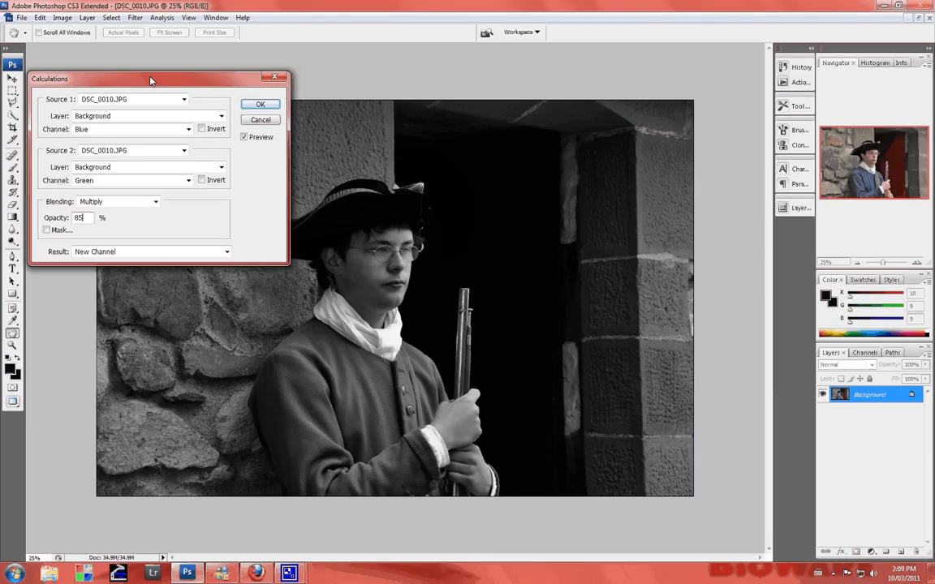
{"action": "left_click", "coordinate": [259, 105]}
{"action": "key", "text": "m"}
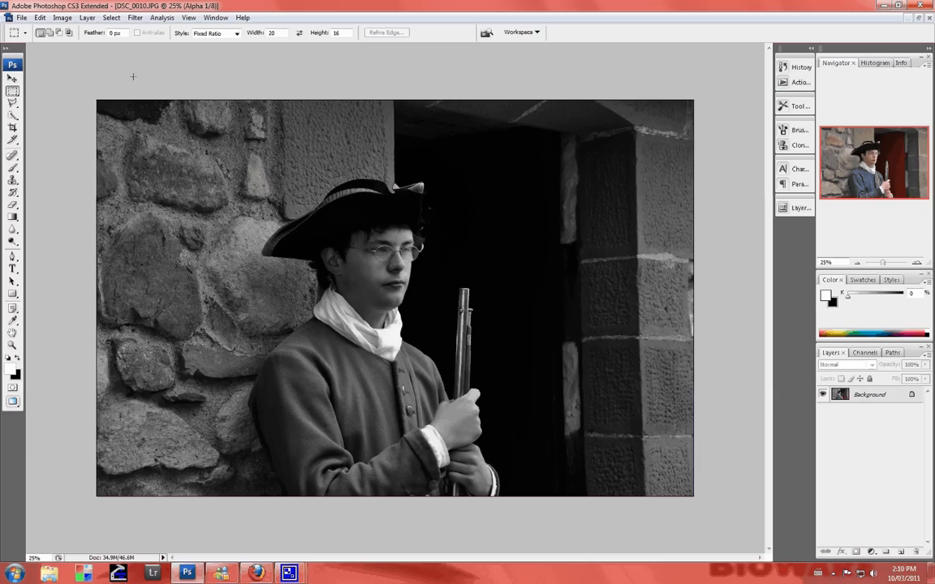
Convert the image to Grayscale mode, discarding the other channels.
{"action": "left_click", "coordinate": [62, 17]}
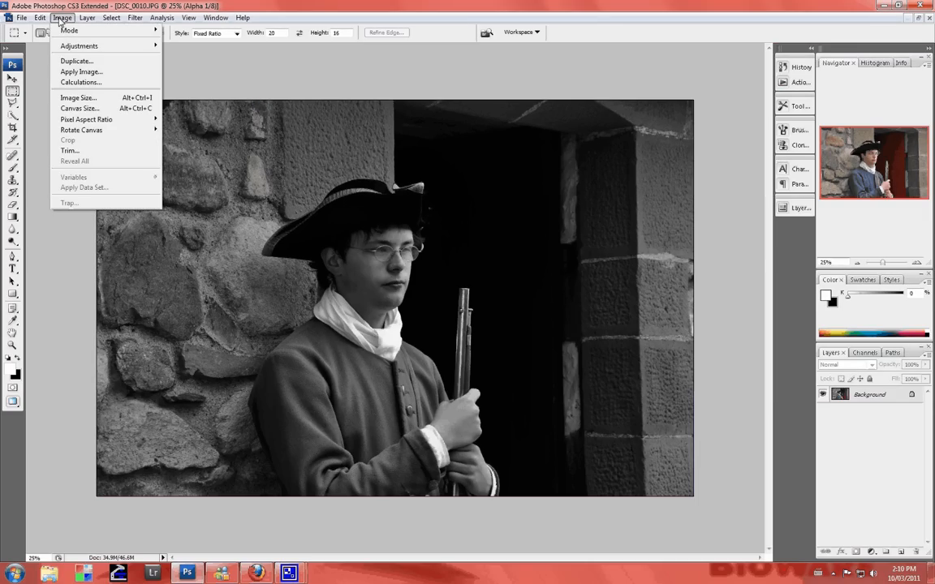
{"action": "mouse_move", "coordinate": [67, 32]}
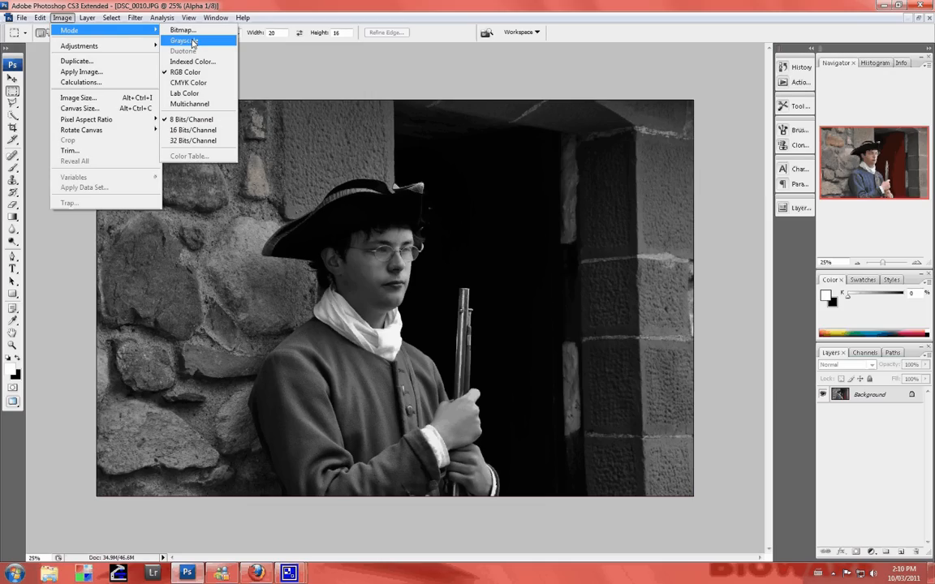
{"action": "left_click", "coordinate": [185, 41]}
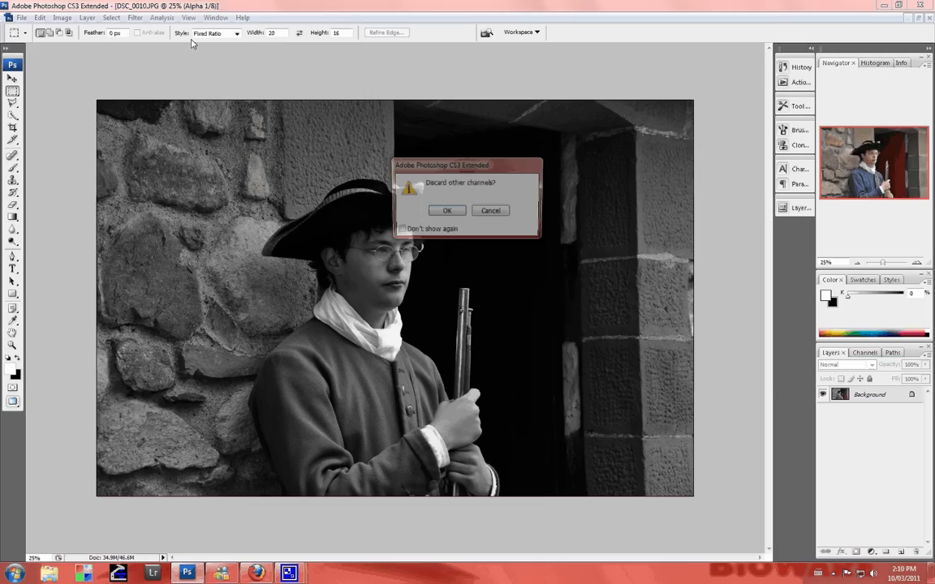
{"action": "left_click", "coordinate": [447, 212]}
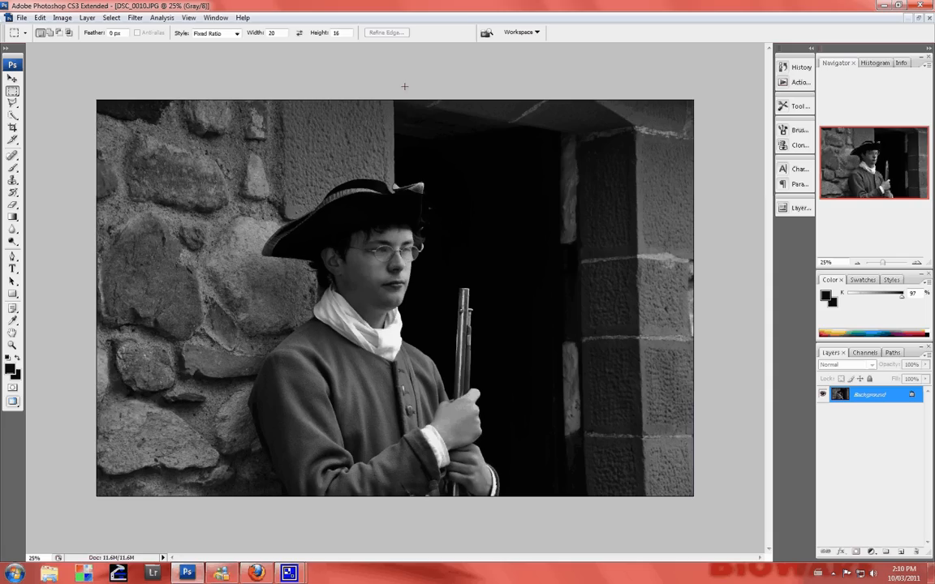
{"action": "left_click", "coordinate": [290, 575]}
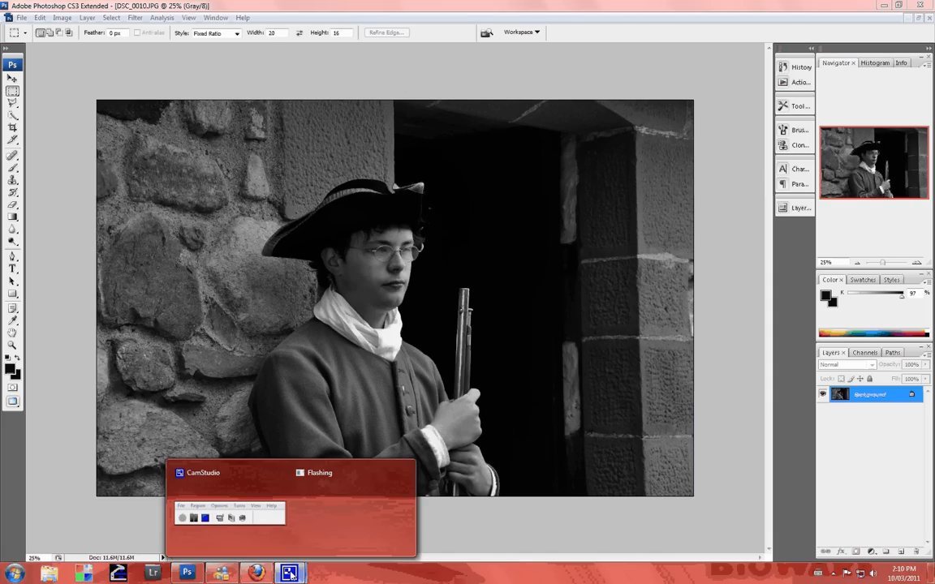